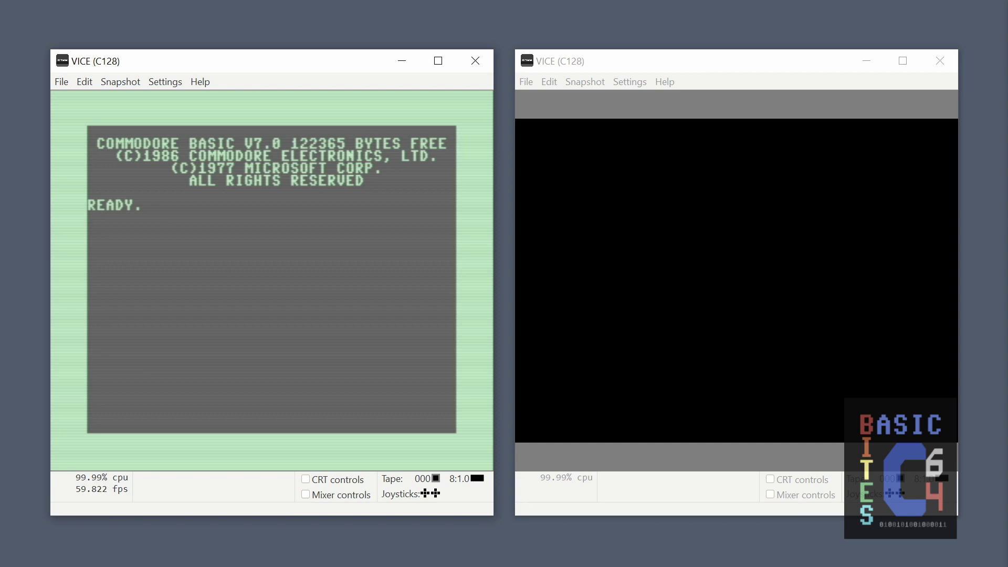
Switch output to the 80-column screen with GRAPHIC 5, and return to the 40-column screen with GRAPHIC 0.
type("GRAPHIC 5")
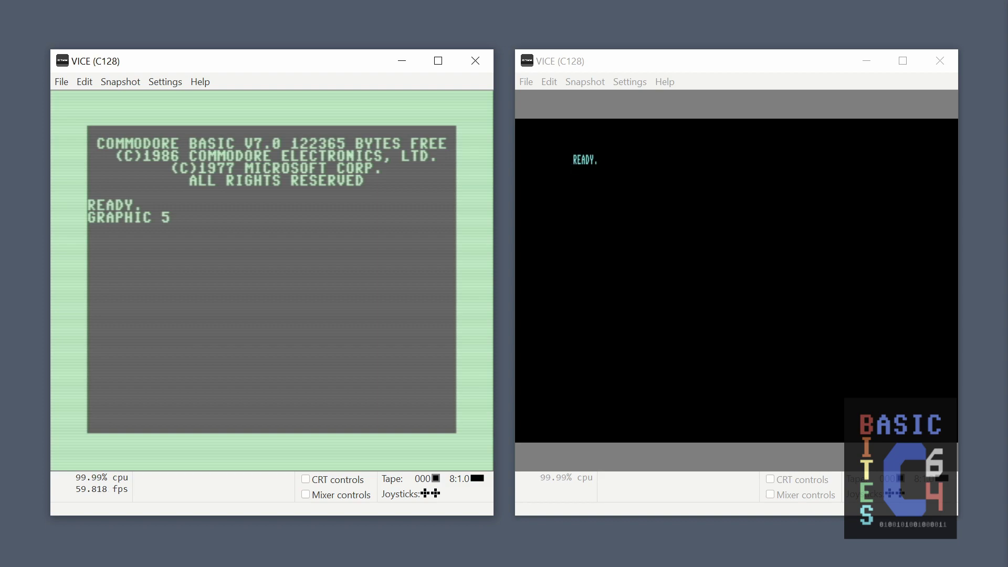
type("GRAPHIC 0")
key("Return")
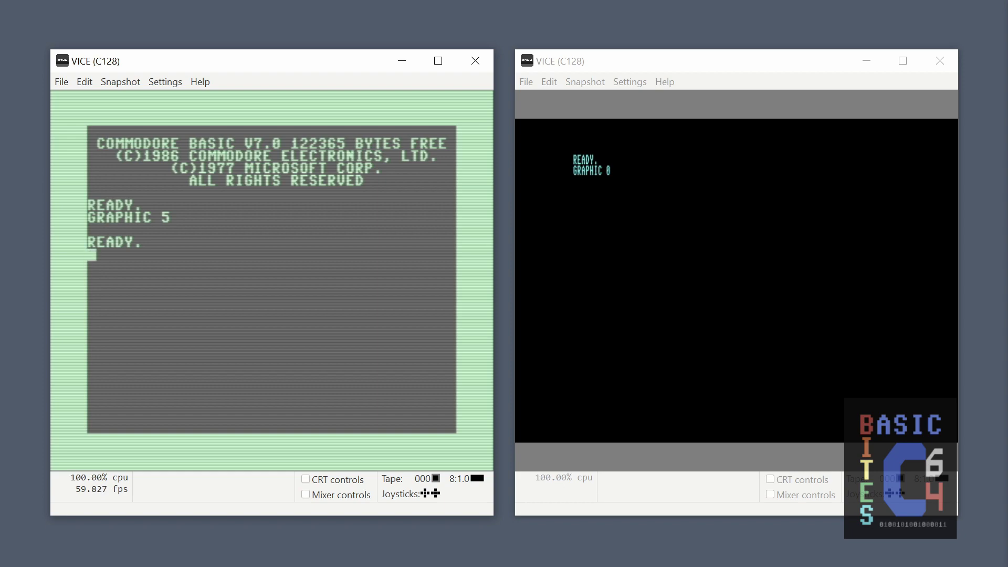
Switch to a cleared 80-column screen with GRAPHIC 5,1, and return to a cleared 40-column screen with GRAPHIC 0,1.
type("GRAPHIC ")
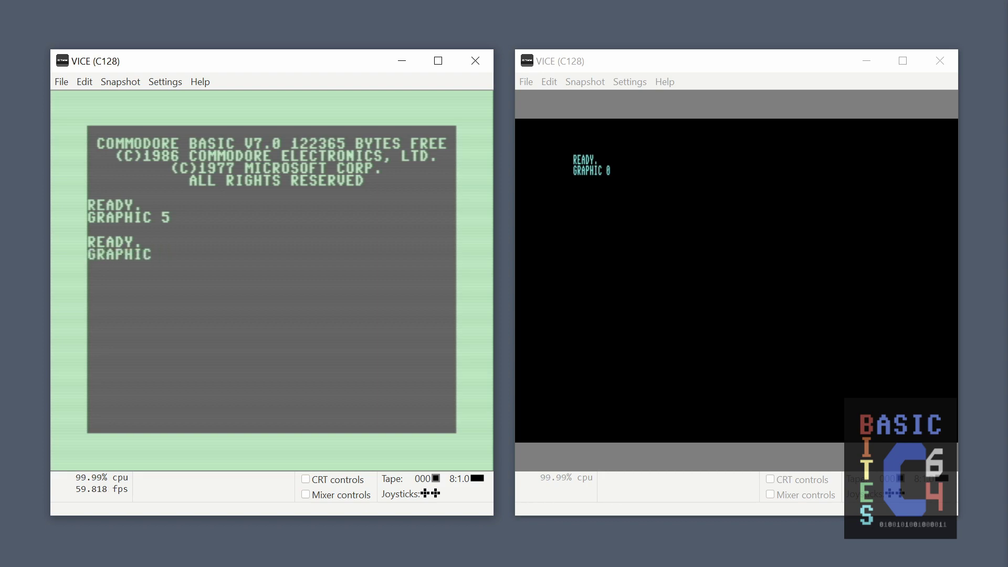
type("5,1")
key("Return")
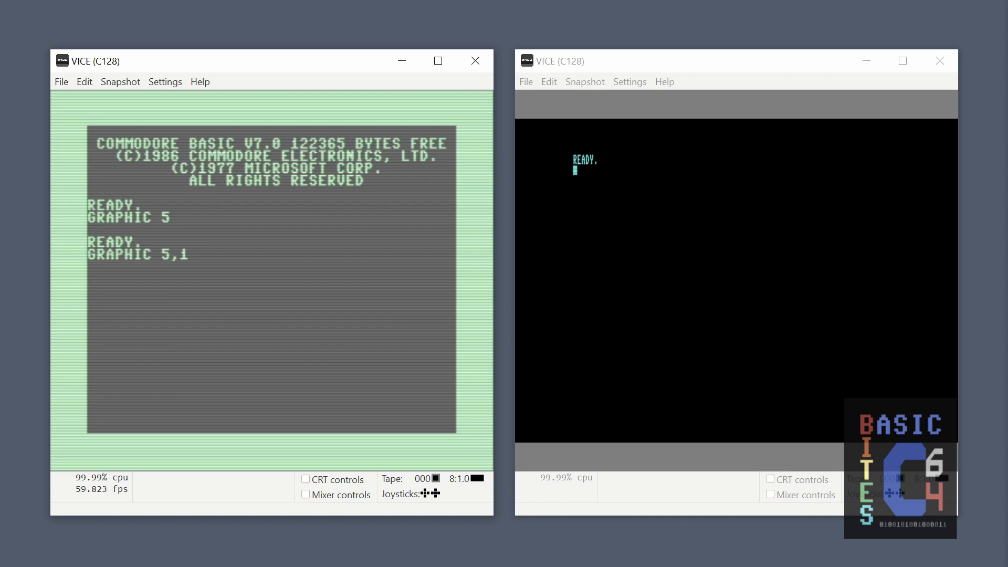
type("GRAPHIC 0,1")
key("Return")
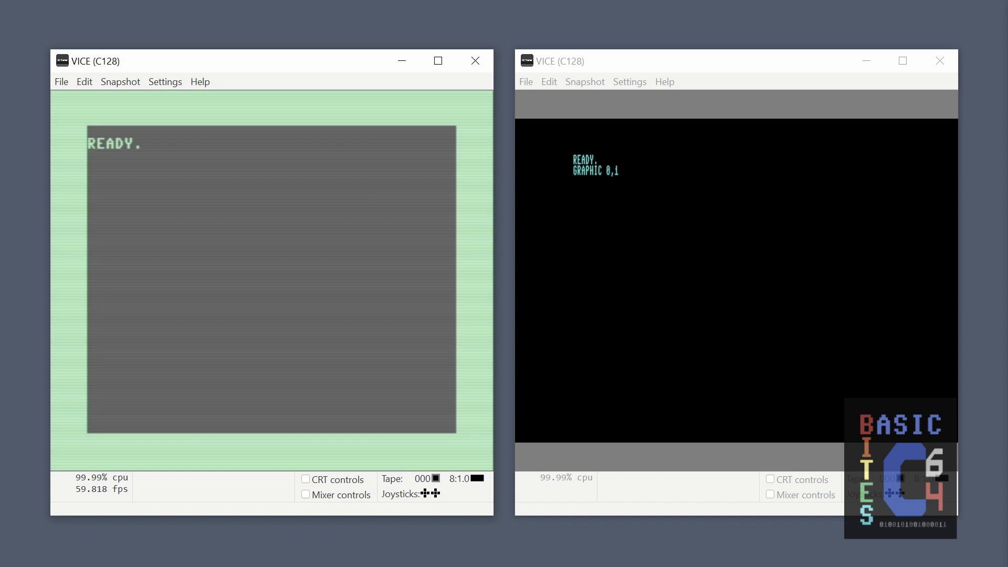
Enter program line 10 as GRAPHIC 0,1 and line 20 to print "SEE 80 COLUMN SCREEN!".
type("10 GRAPHIC ")
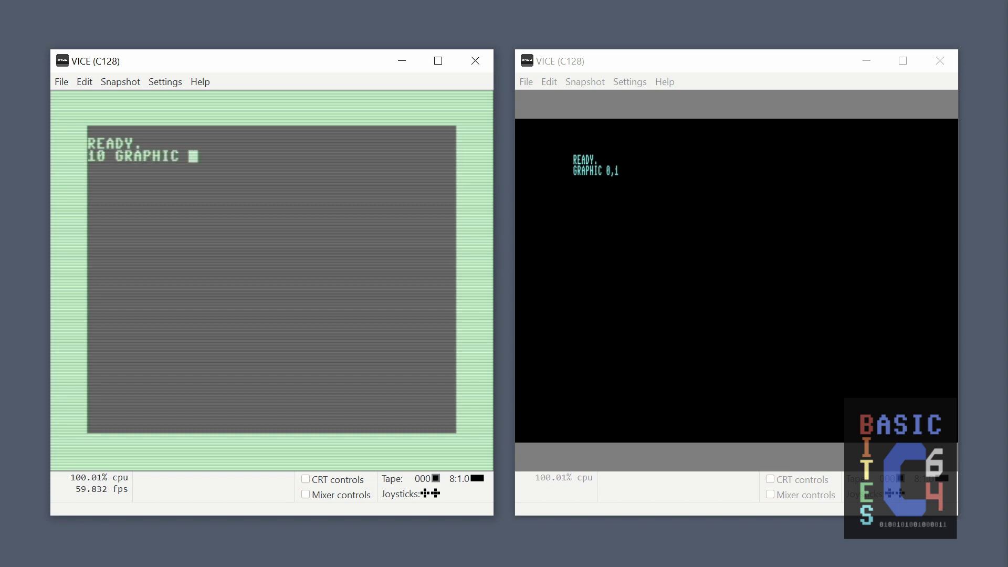
type("0,1")
key("Return")
type("20 ?")
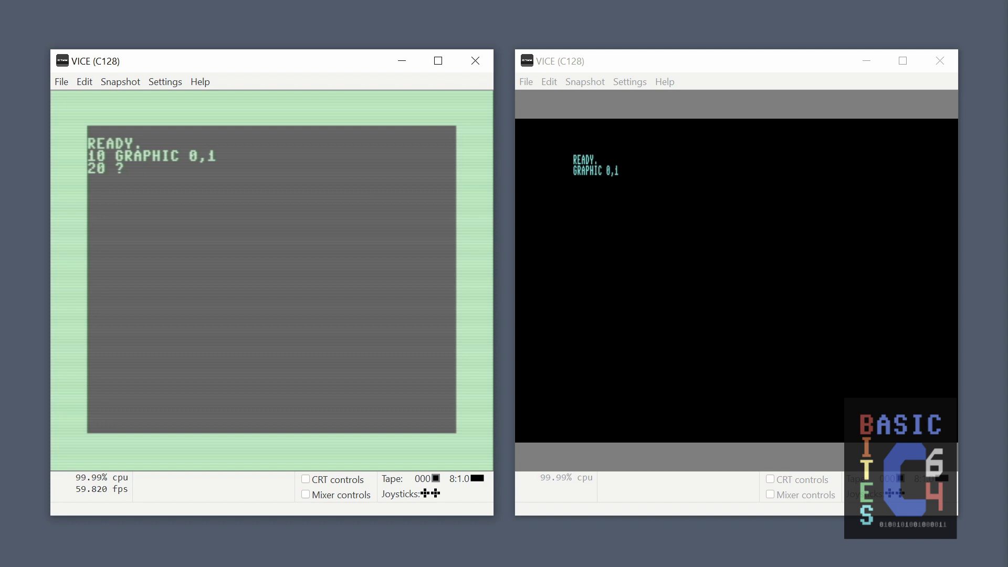
type(" \"SEE 80 COLUMN")
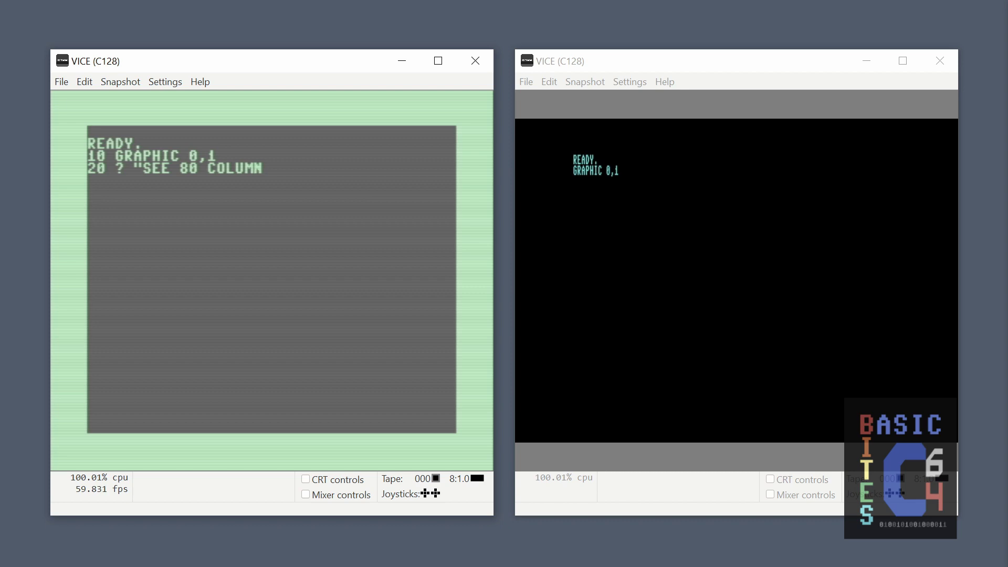
type(" SCREEN!\"")
key("Return")
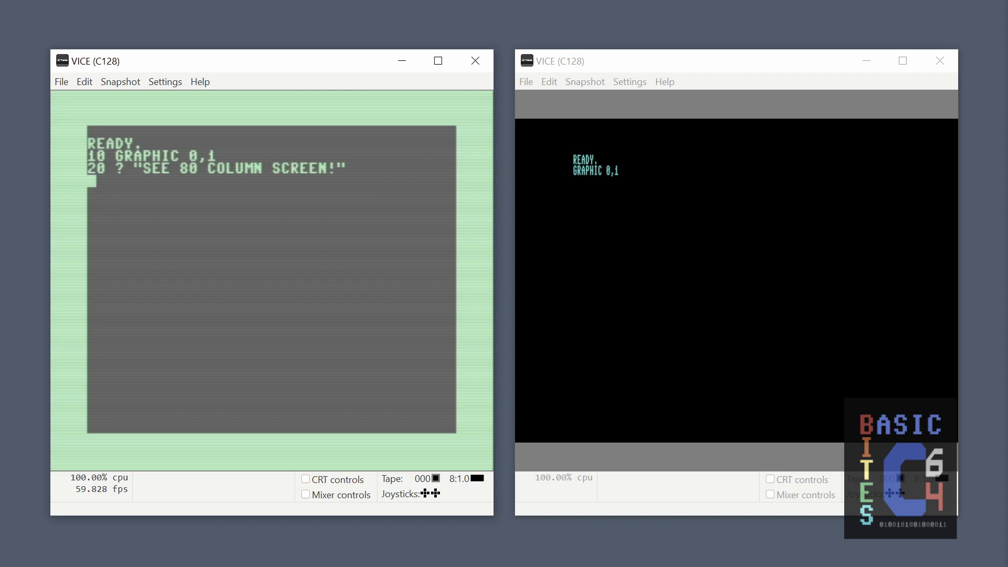
Add program line 30 as GRAPHIC 5 and line 40 to print "HELLO WORLD!".
type("30 GRAPH")
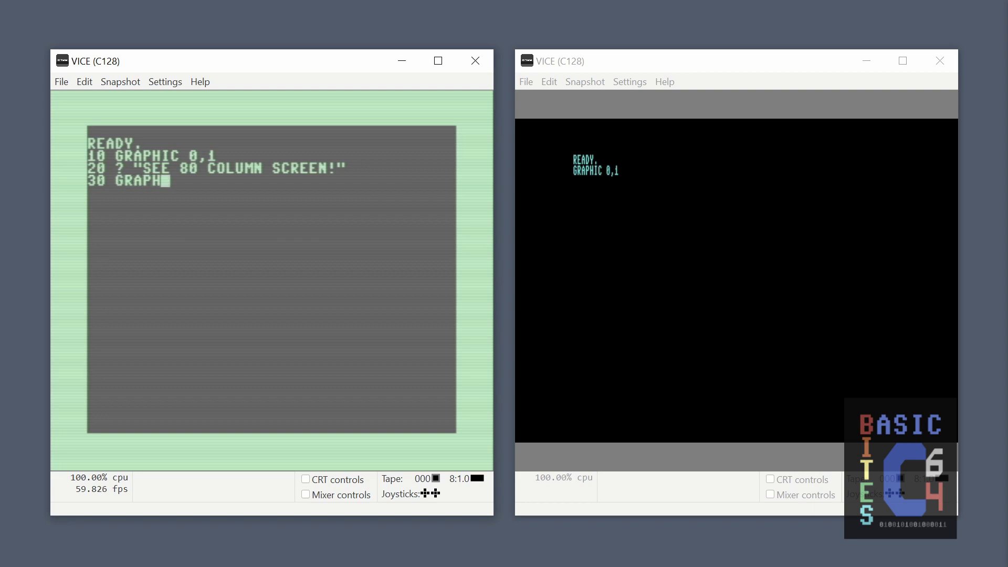
type("IC 5")
key("Return")
type("40 ")
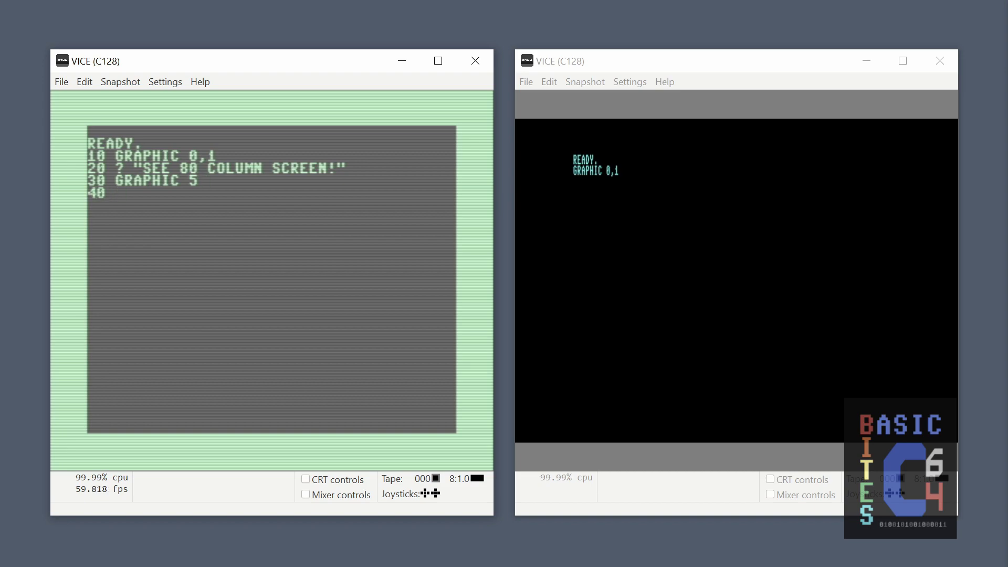
type("? \"HELLO WORLD")
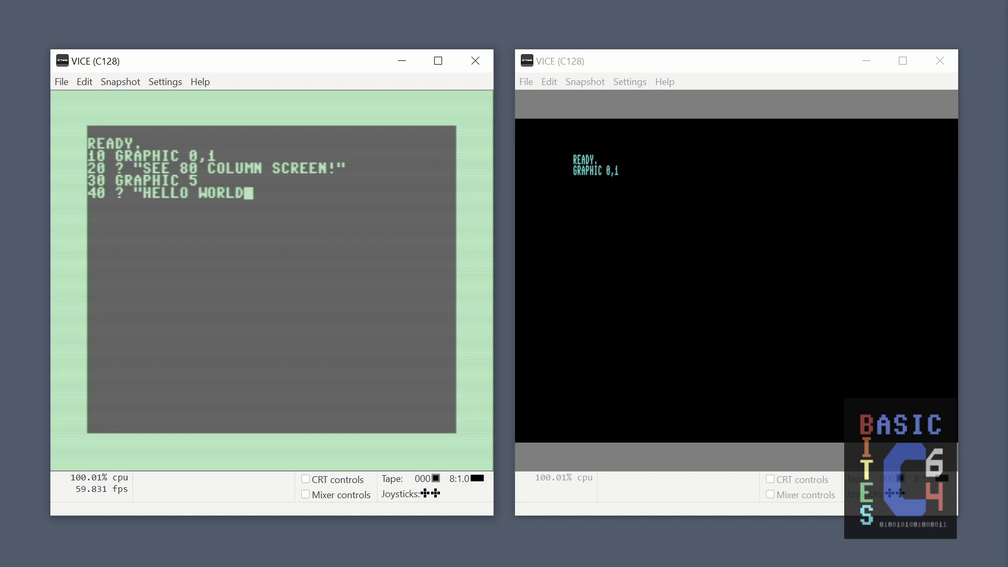
type("!\"")
key("Return")
key("Return")
List the program and run it, repeating the run from the 80-column screen.
type("LIST")
key("Return")
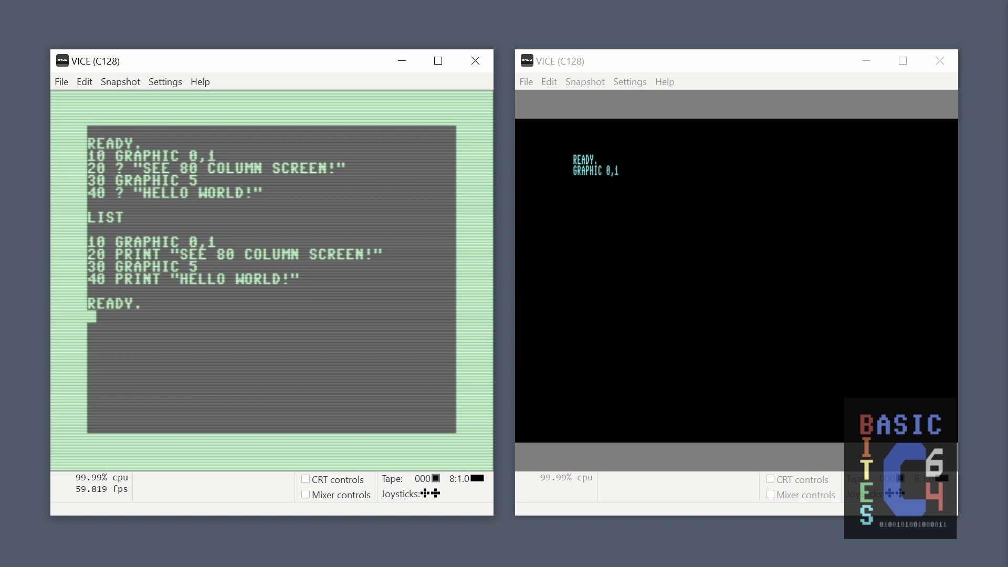
type("RUN")
key("Return")
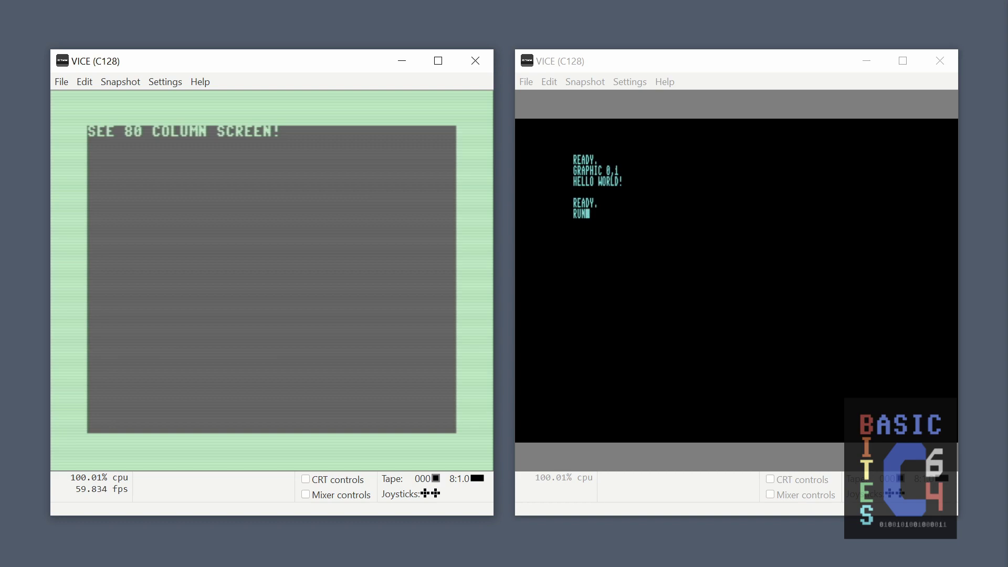
key("Return")
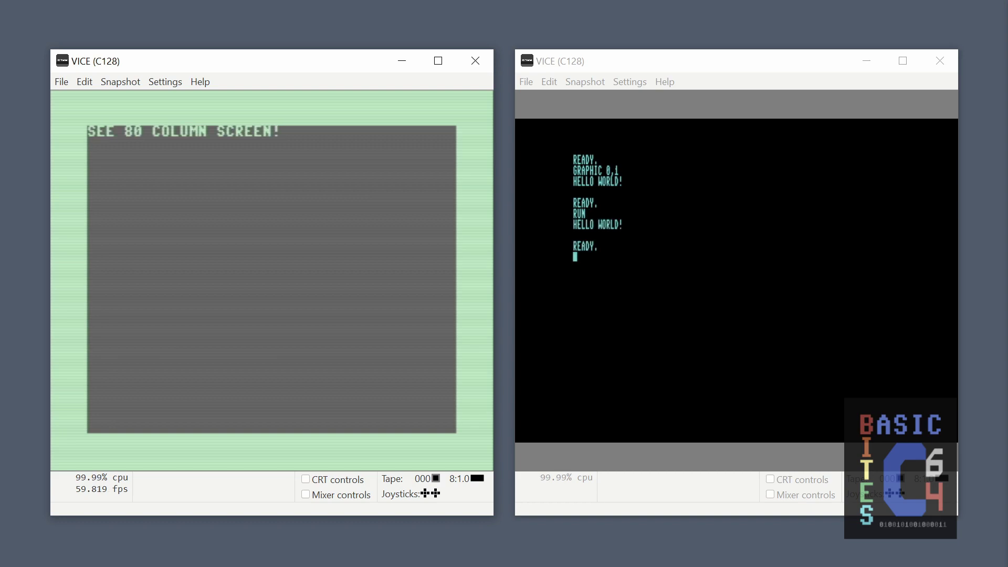
List the program on the 80-column screen and change line 10 to GRAPHIC 5,1, line 20's text to "SEE 40 COLUMN SCREEN!" and line 30 to GRAPHIC 0.
type("LIST")
key("Return")
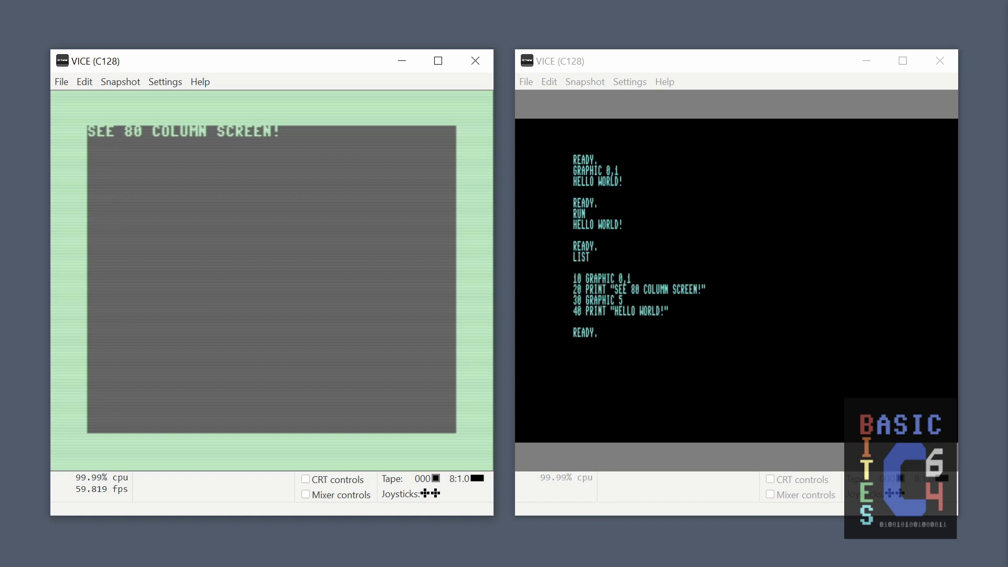
key("Up")
key("Up")
key("Up")
key("Right")
key("Right")
key("Right")
key("Right")
key("Right")
key("Right")
type("5")
key("Down")
key("Right")
type("4")
key("Down")
key("Left")
key("Left")
key("Left")
key("Left")
type("0")
key("Up")
key("Up")
key("Up")
key("Return")
key("Return")
key("Down")
key("Down")
key("Down")
Run the edited program, repeating the run from the 40-column screen.
type("RUN")
key("Return")
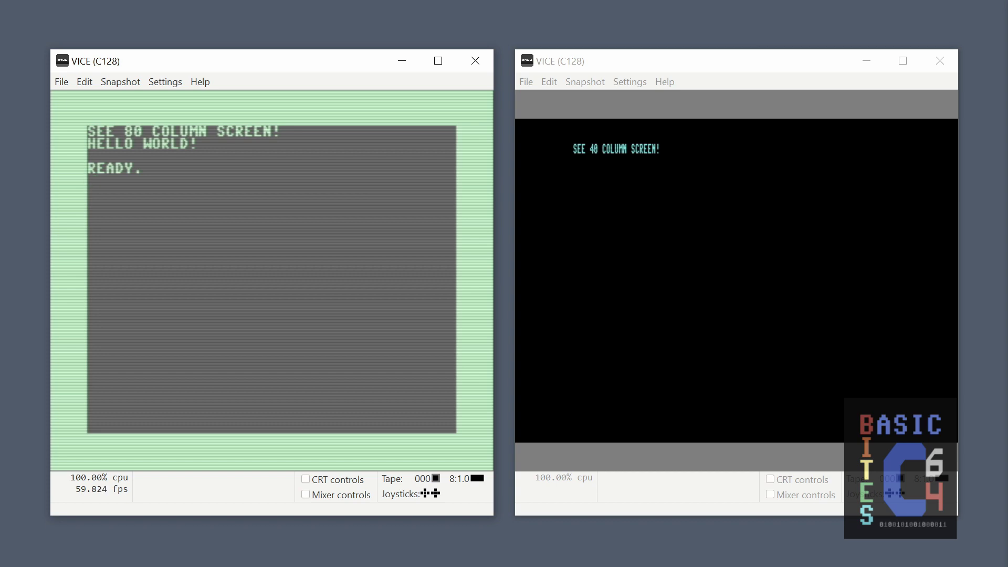
type("RUN")
key("Return")
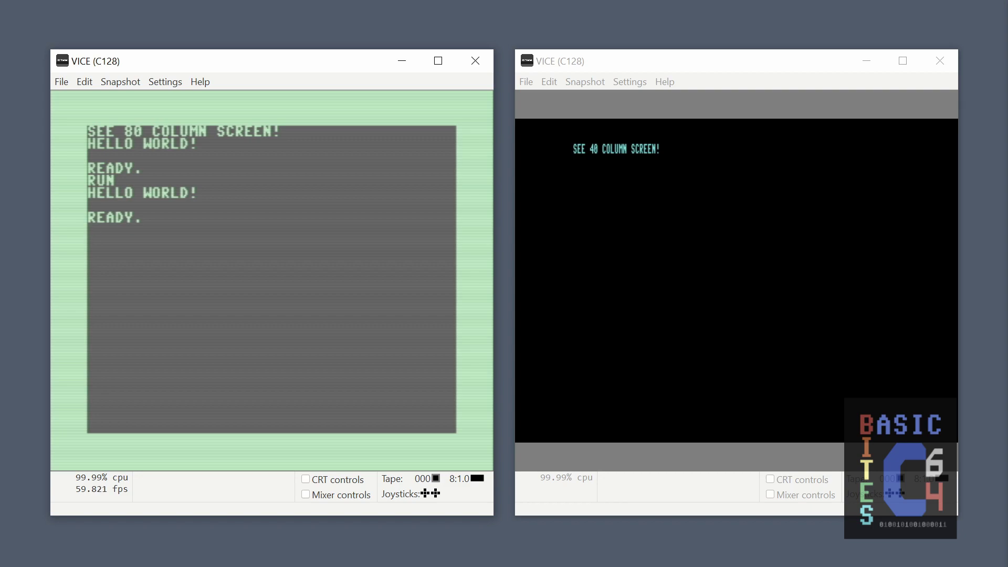
Switch output back to the 80-column screen with GRAPHIC 5.
type("GRAPHI")
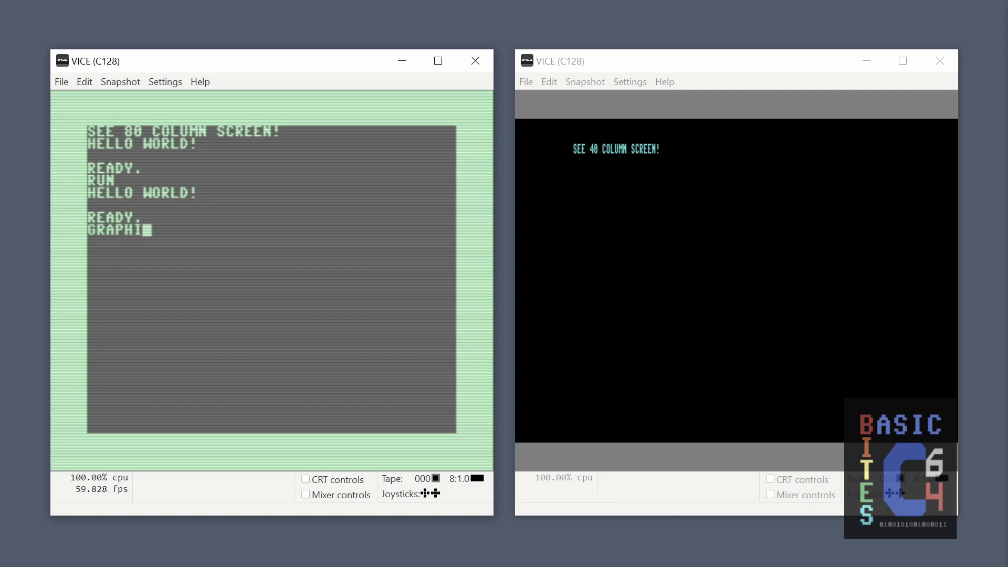
type("C 5")
key("Return")
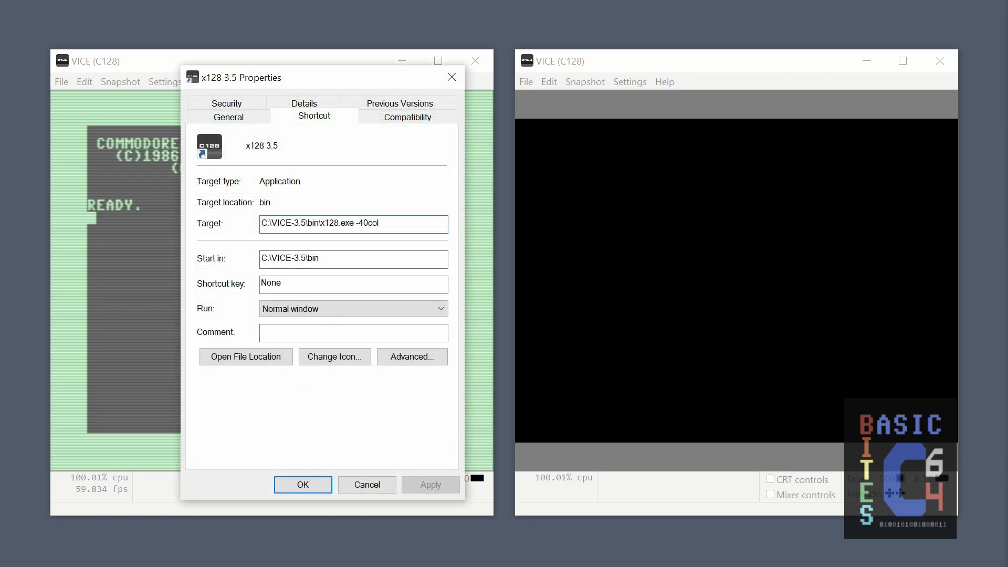
Examine the target command lines of the x128 shortcuts for the 40-column and 80-column startup options.
key("shift+End")
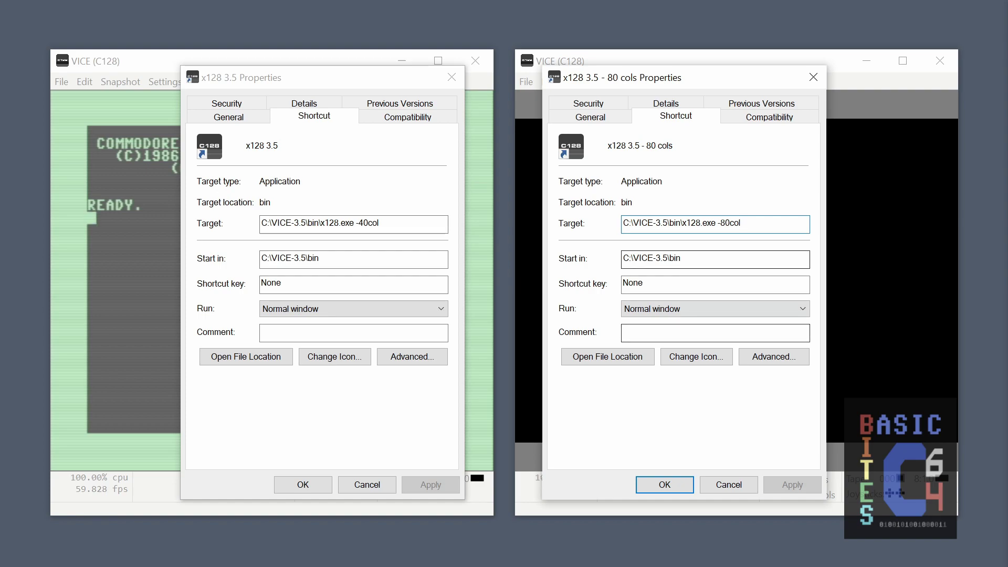
key("shift+End")
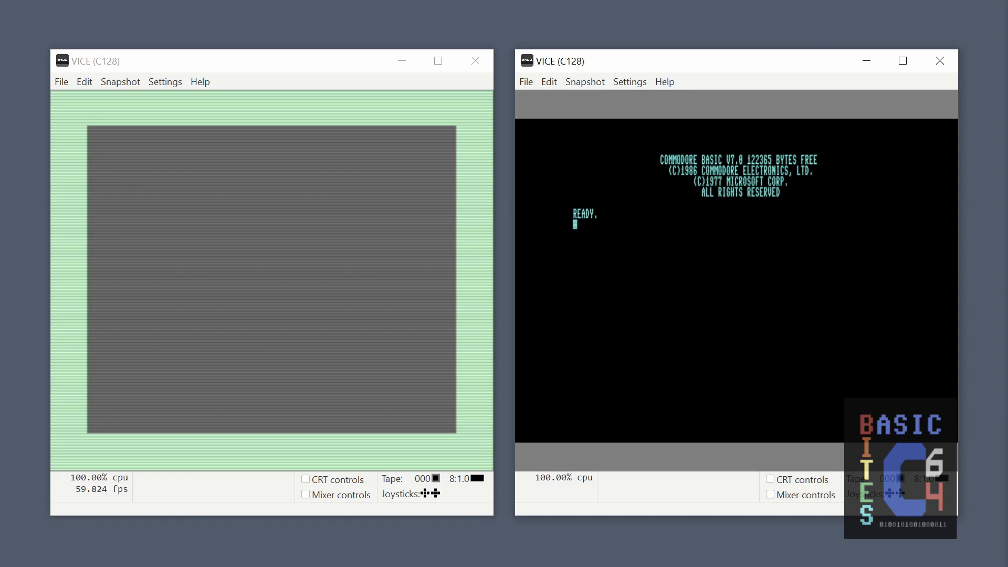
Close the emulator session started in 80-column mode, and run the two-screen color program in lines 100 to 1020 in the 40-column session.
left_click(475, 60)
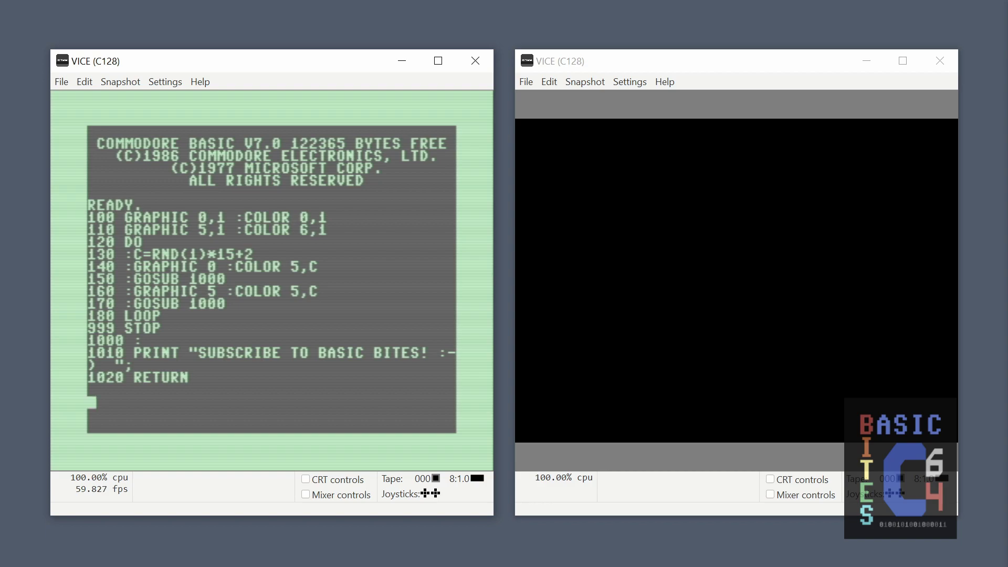
type("RUN")
key("Return")
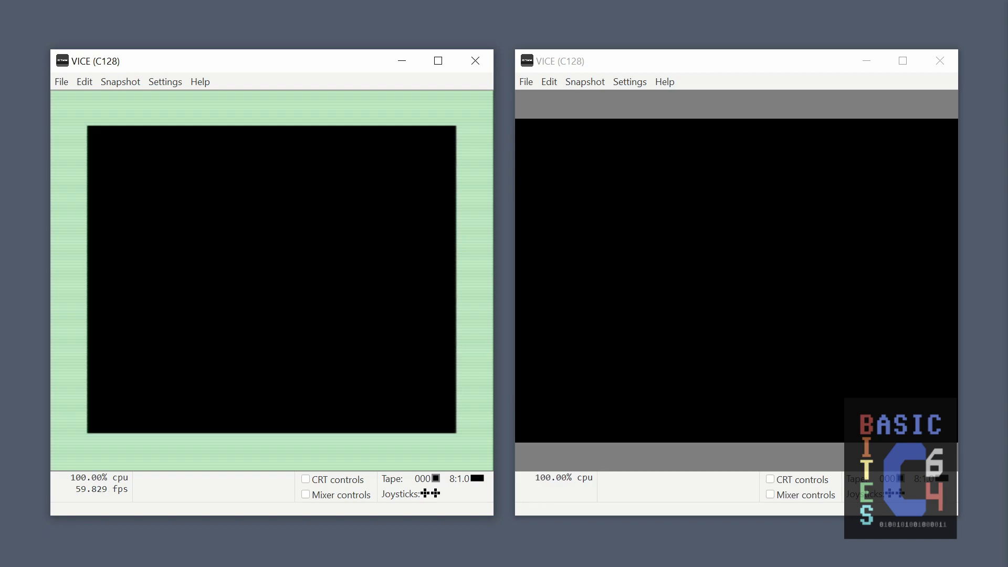